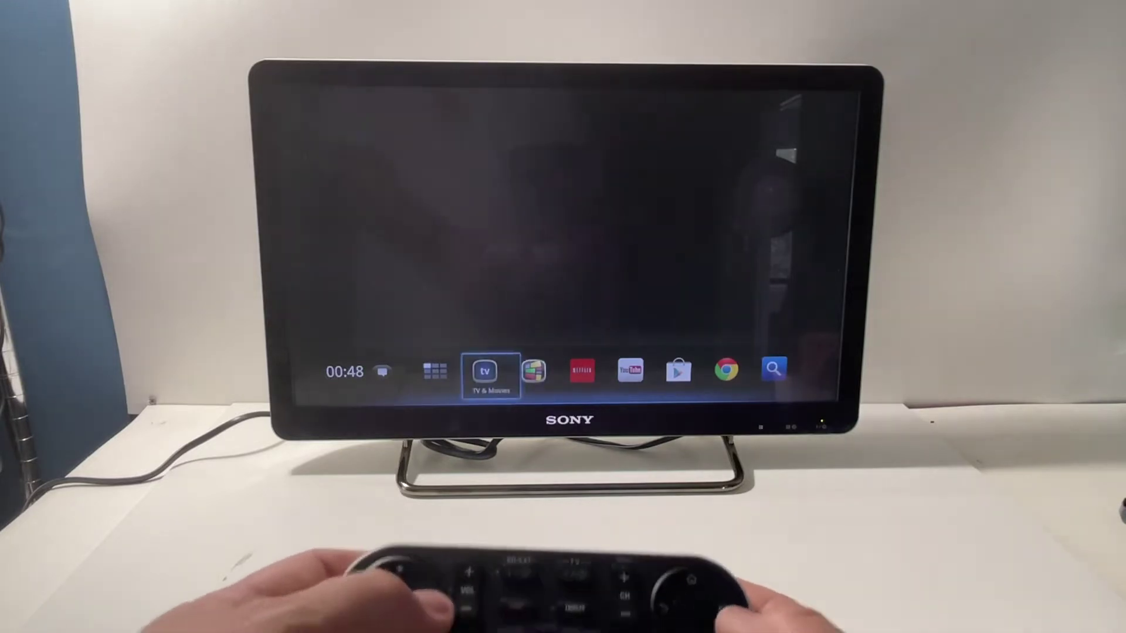
key("Right")
key("Right")
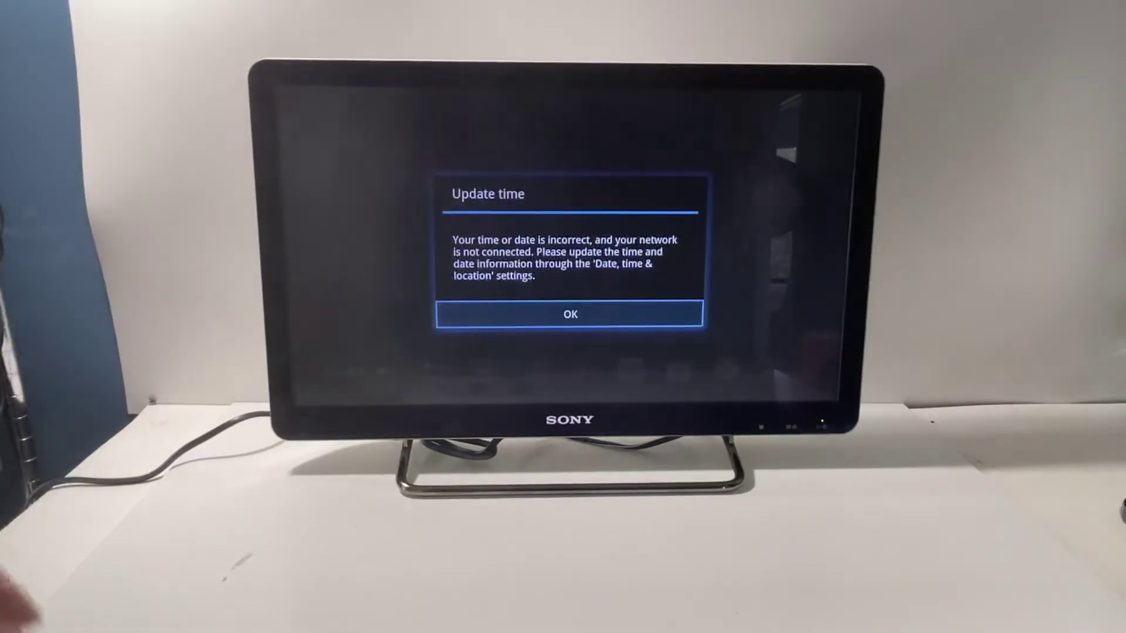
key("Return")
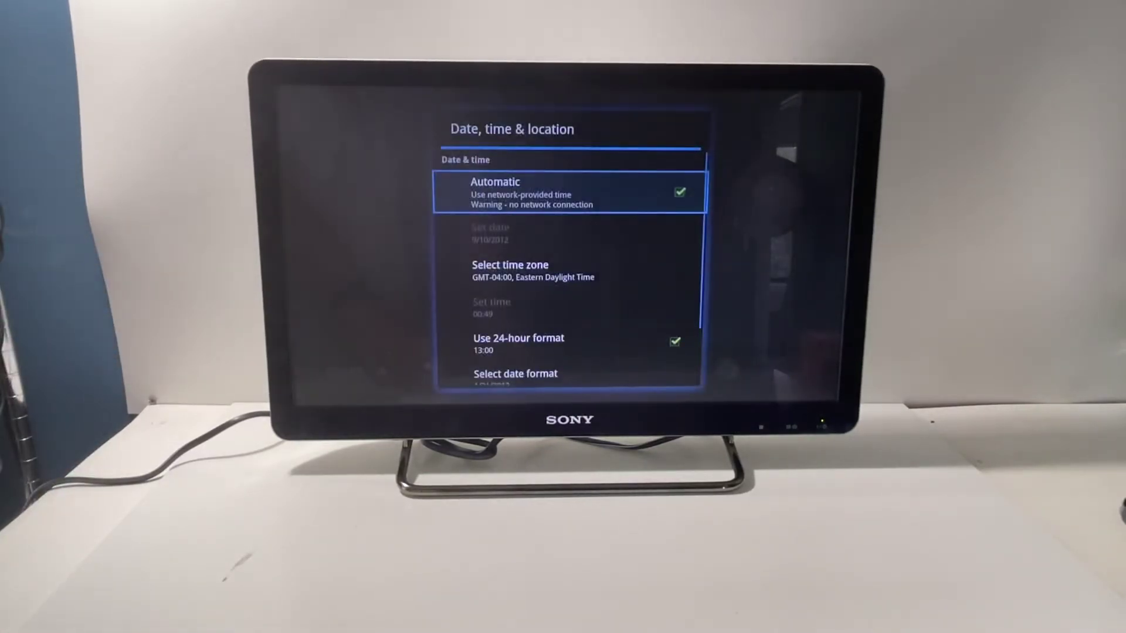
key("Escape")
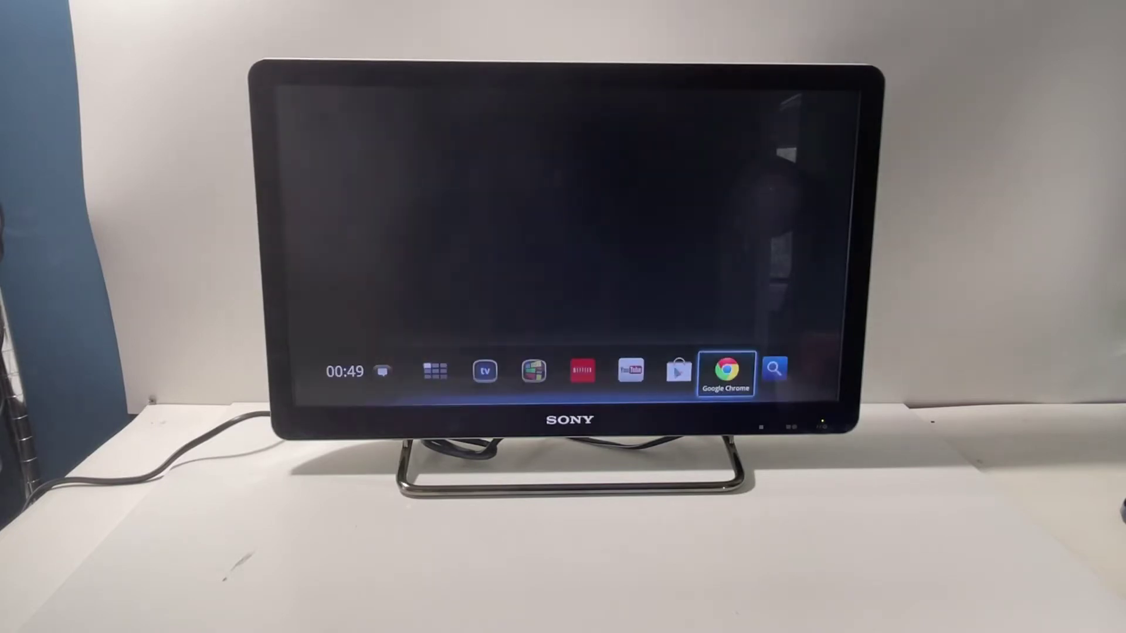